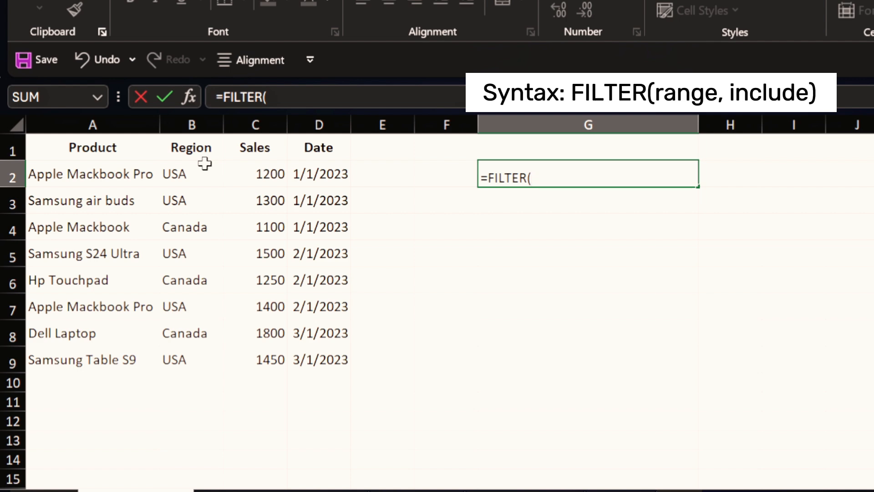
Step: Finish G2 as =FILTER(A2:A9, B2:B9="USA") to list the USA products
left_click_drag(91, 174, 90, 361)
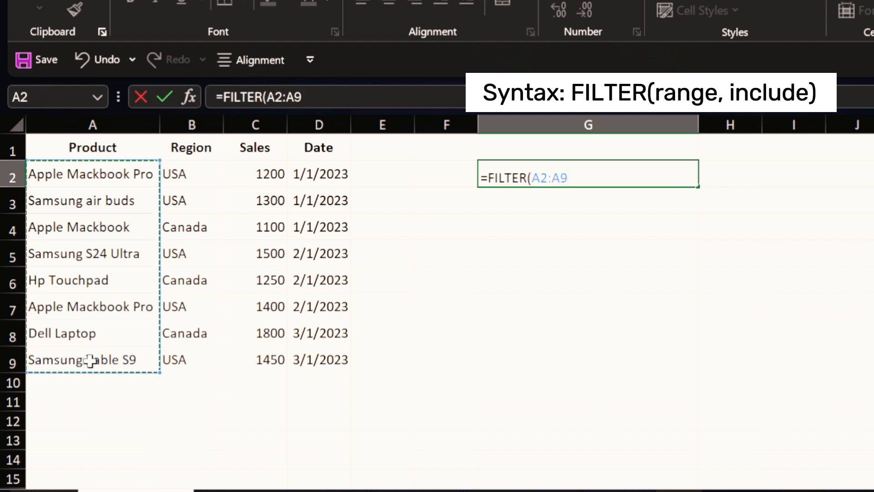
type(",")
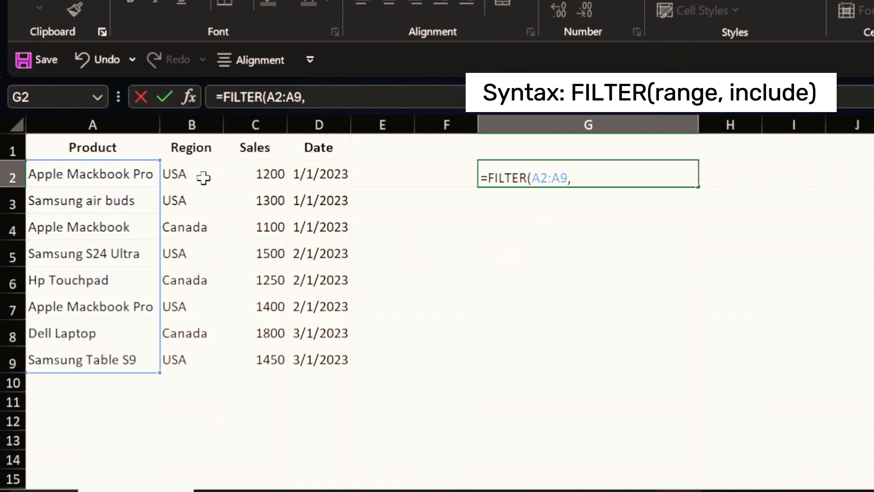
left_click_drag(203, 177, 195, 362)
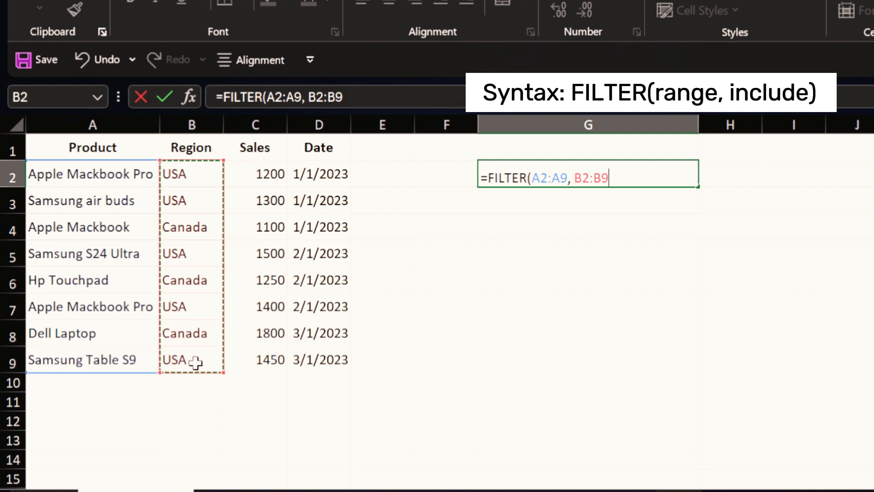
type("=")
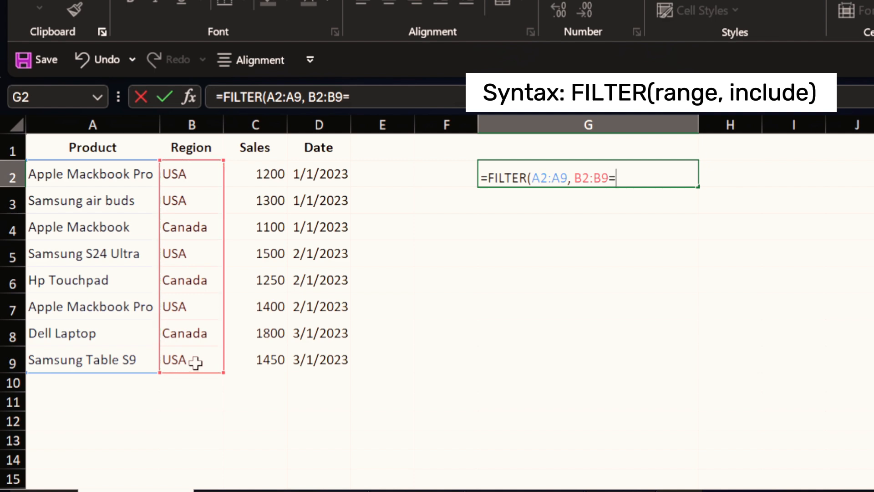
type("\"USA\")")
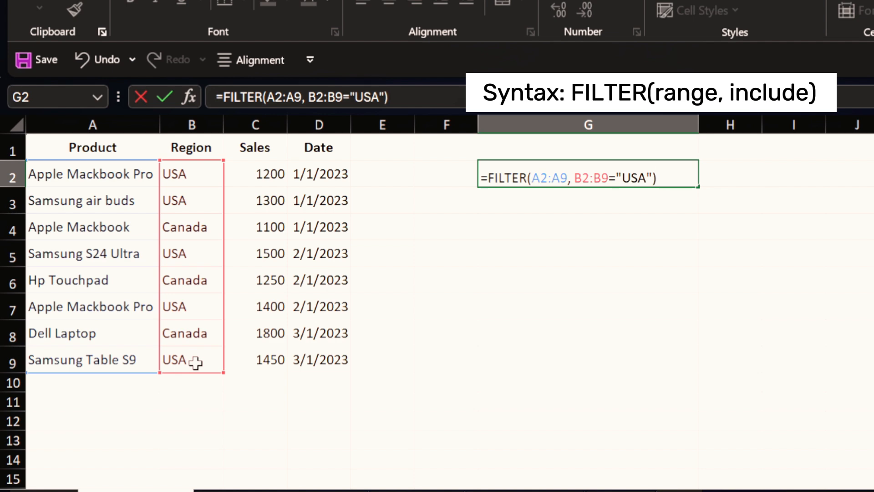
key("Return")
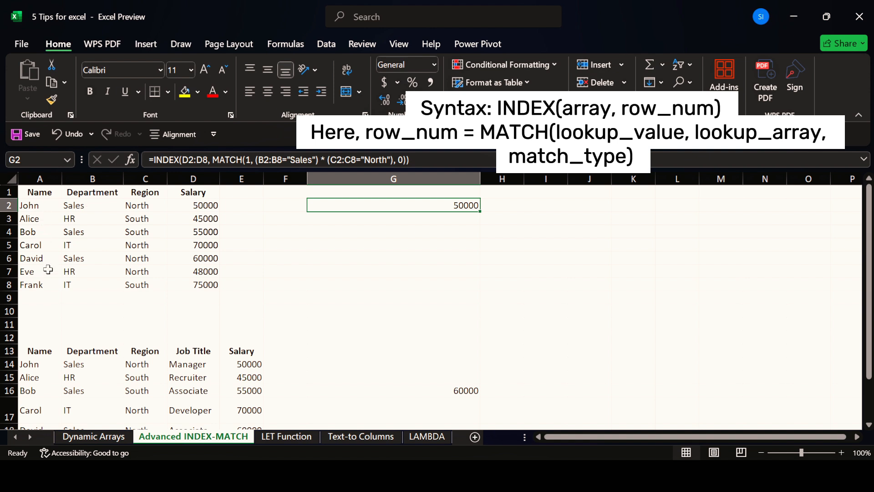
double_click(355, 205)
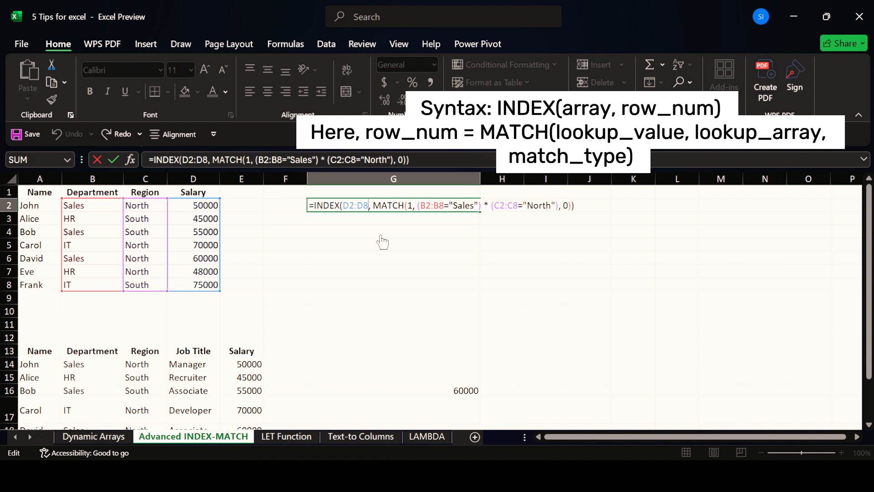
double_click(355, 205)
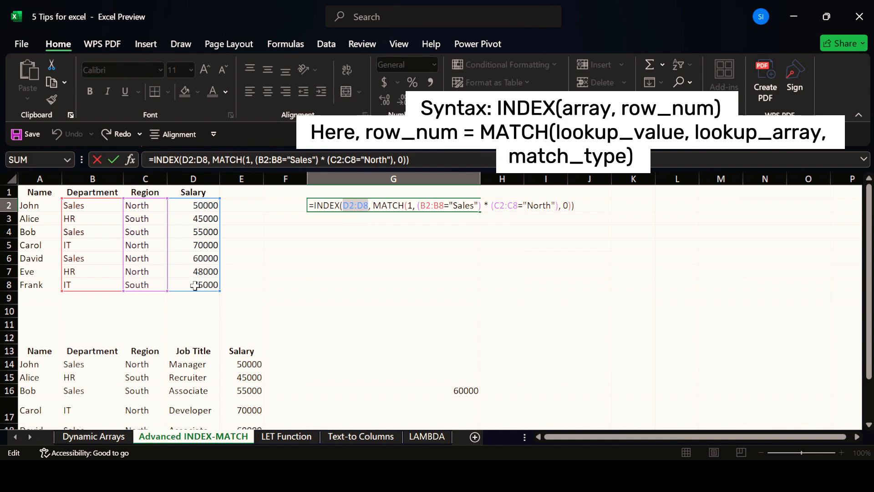
left_click(387, 205)
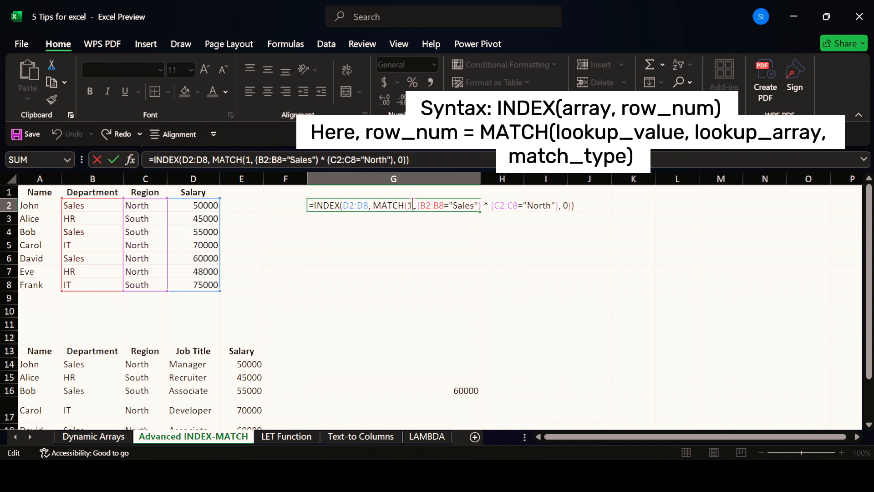
left_click_drag(422, 206, 450, 205)
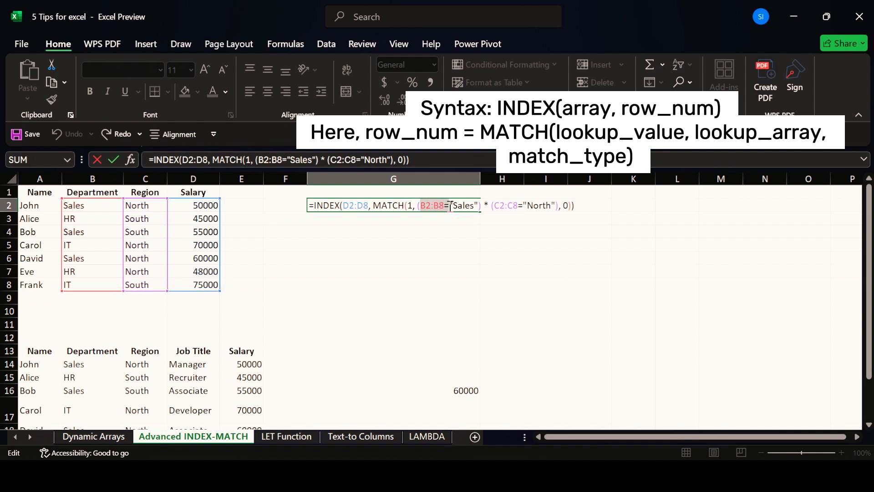
left_click(451, 206)
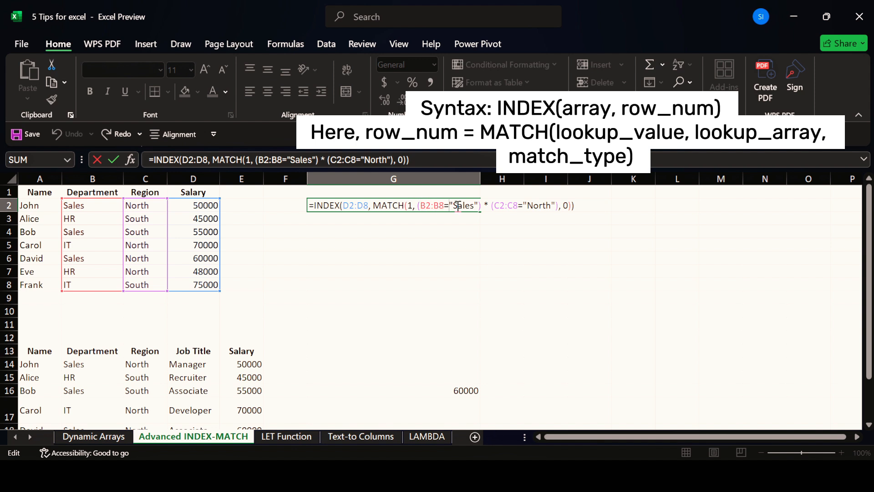
left_click_drag(481, 206, 492, 207)
left_click(492, 206)
double_click(474, 205)
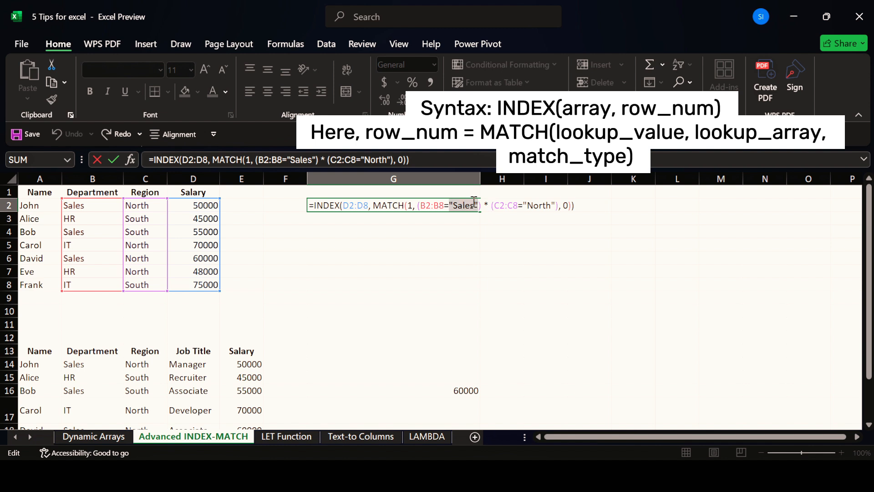
double_click(537, 206)
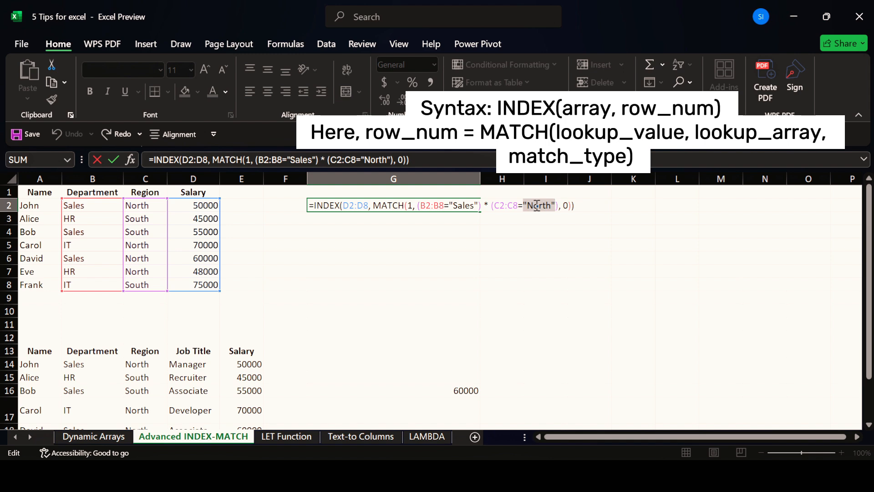
double_click(565, 205)
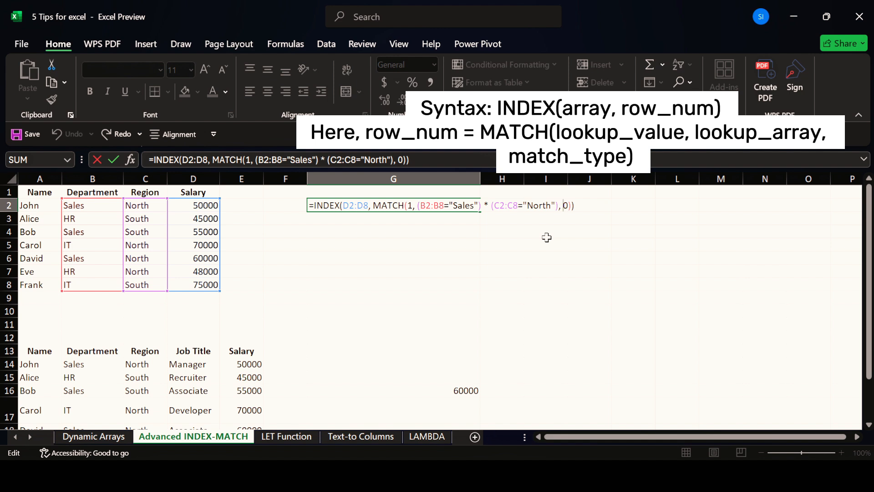
key("Return")
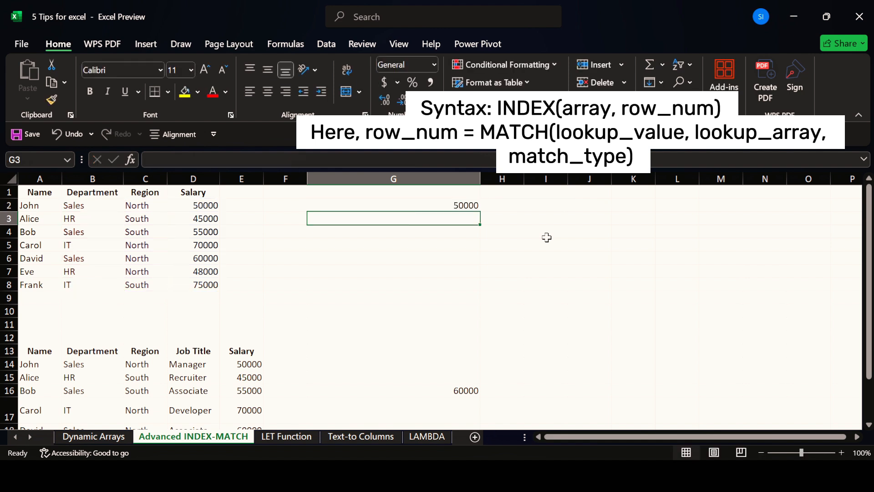
left_click(462, 205)
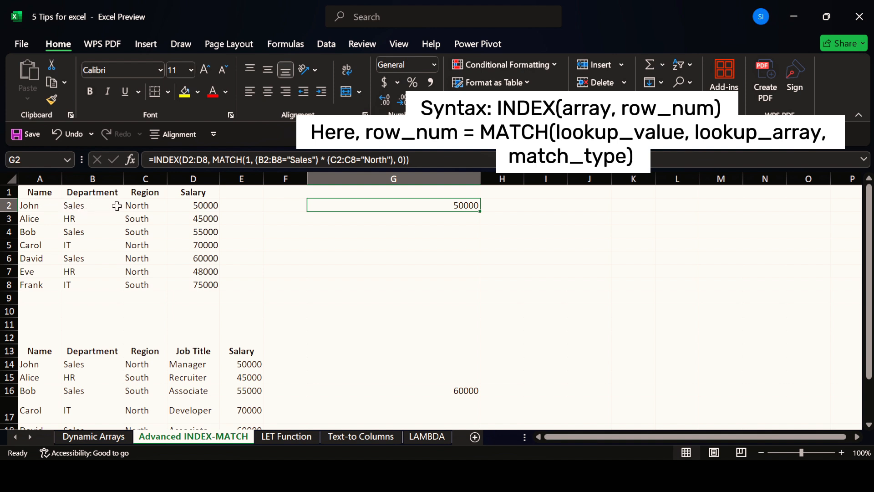
left_click(155, 206)
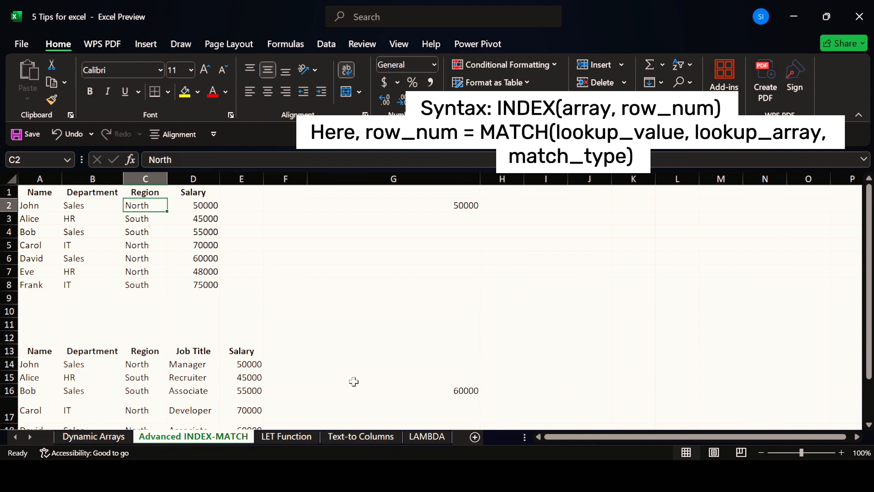
scroll(353, 382, "down", 3)
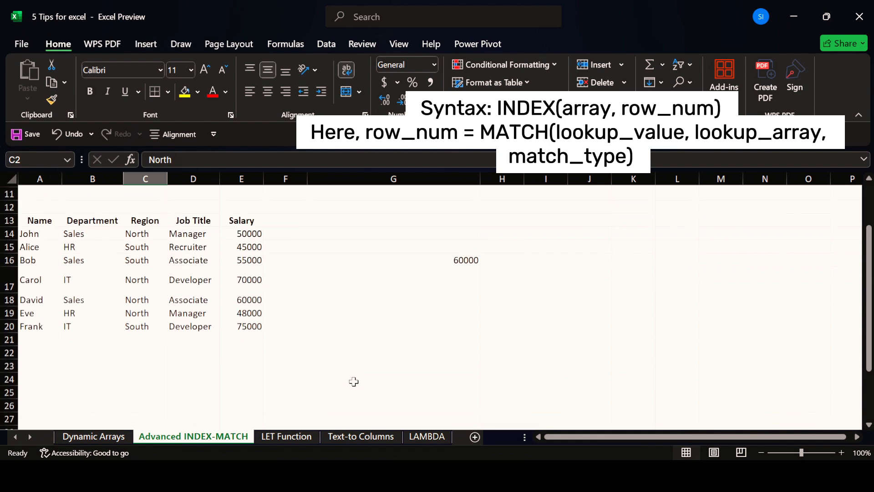
double_click(454, 262)
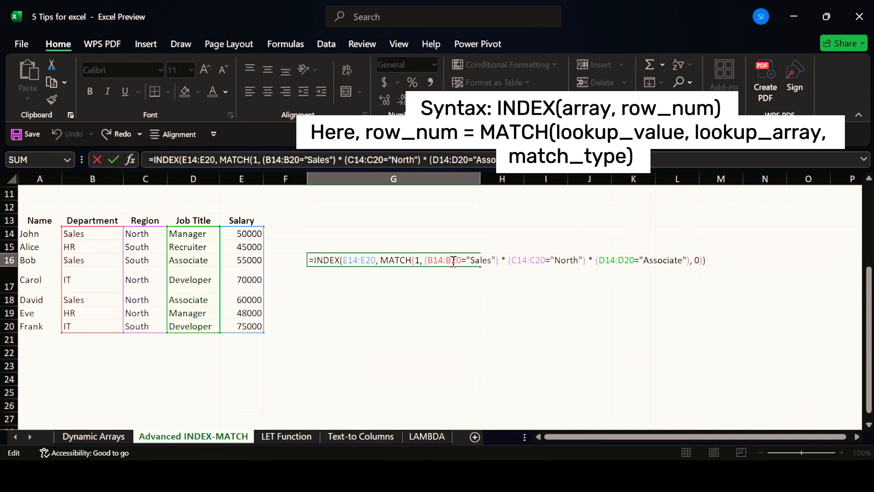
left_click(506, 263)
double_click(481, 260)
double_click(567, 260)
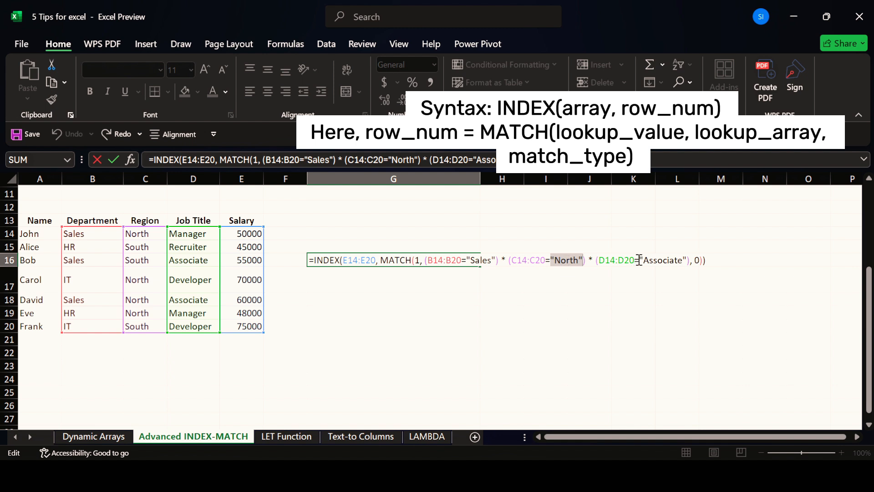
left_click(710, 261)
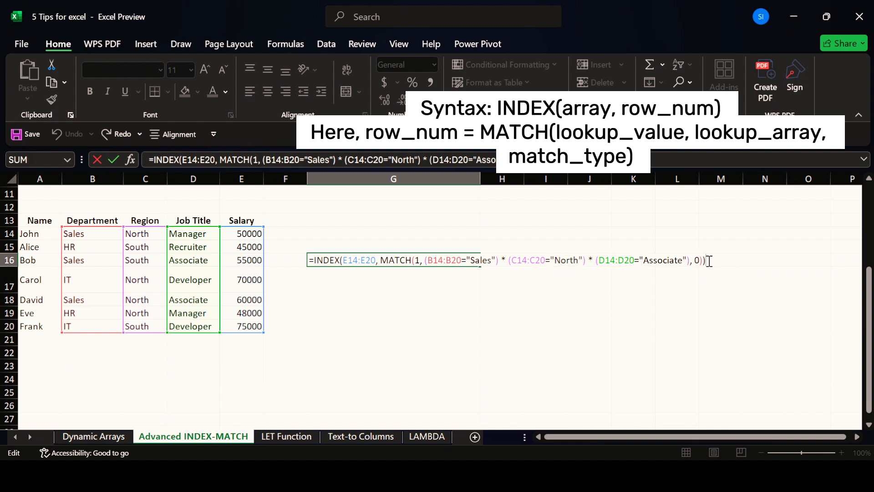
key("Return")
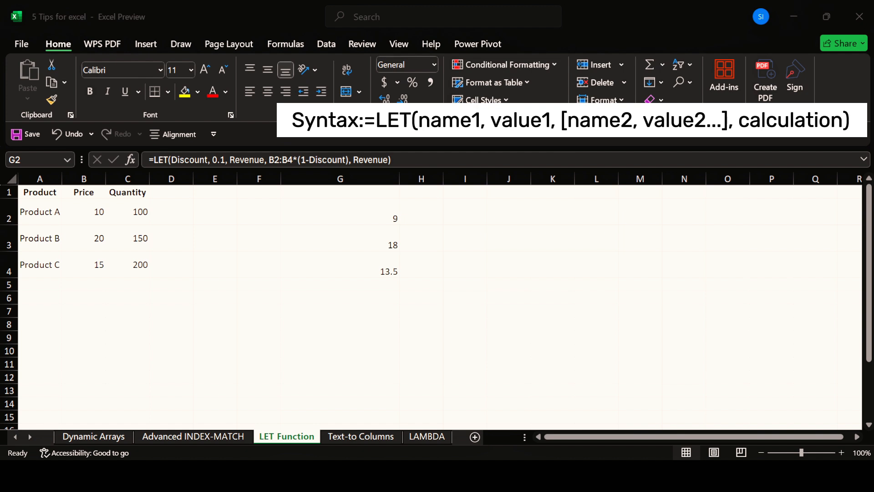
left_click(366, 218)
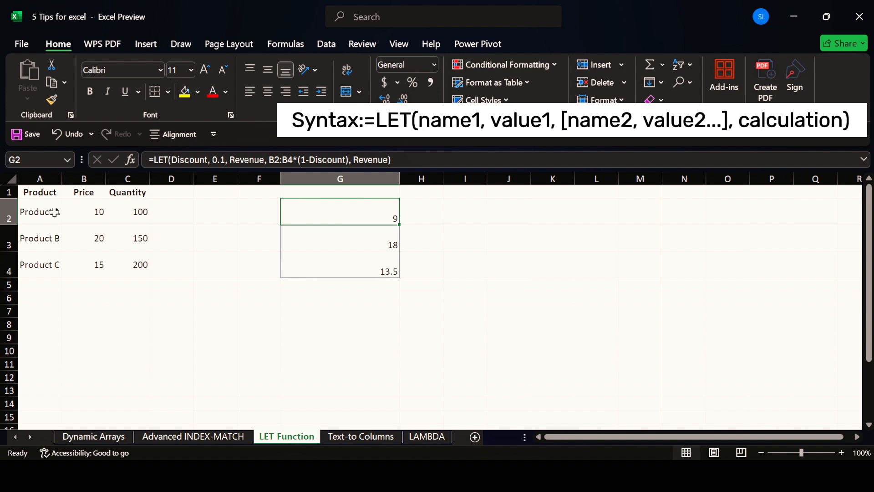
left_click(78, 214)
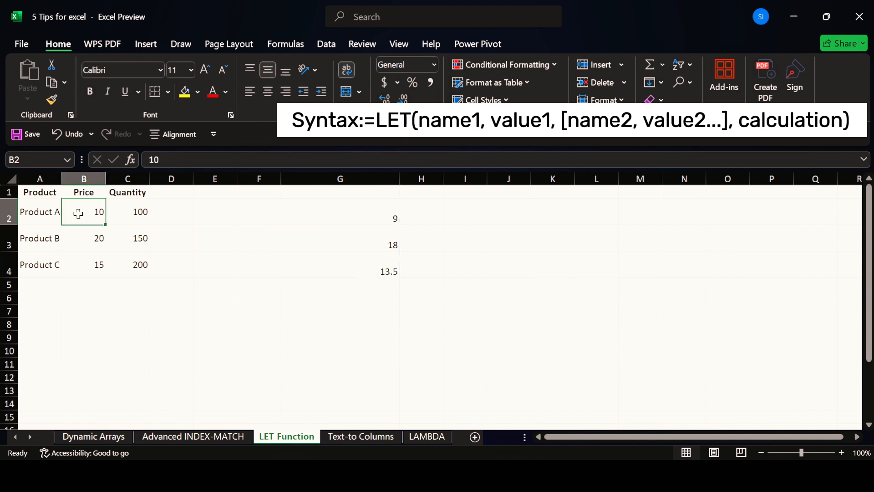
double_click(341, 198)
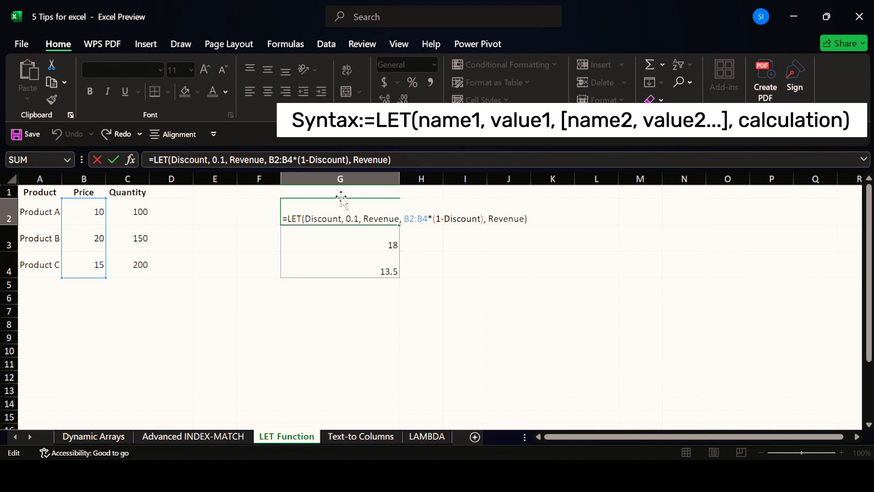
key("Right")
left_click(328, 214)
left_click(359, 219)
left_click(447, 219)
key("Return")
Step: Fill G2's LET formula down to G13, producing #SPILL! errors in G2:G12
left_click(372, 213)
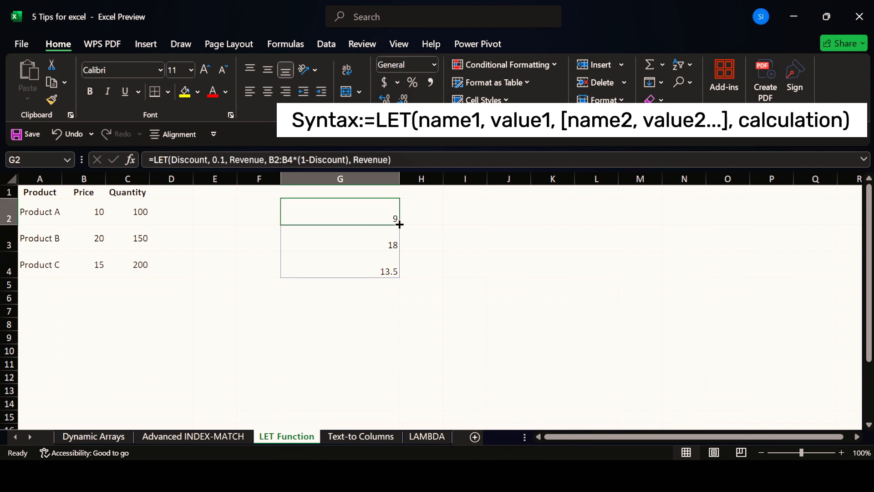
left_click_drag(399, 224, 397, 397)
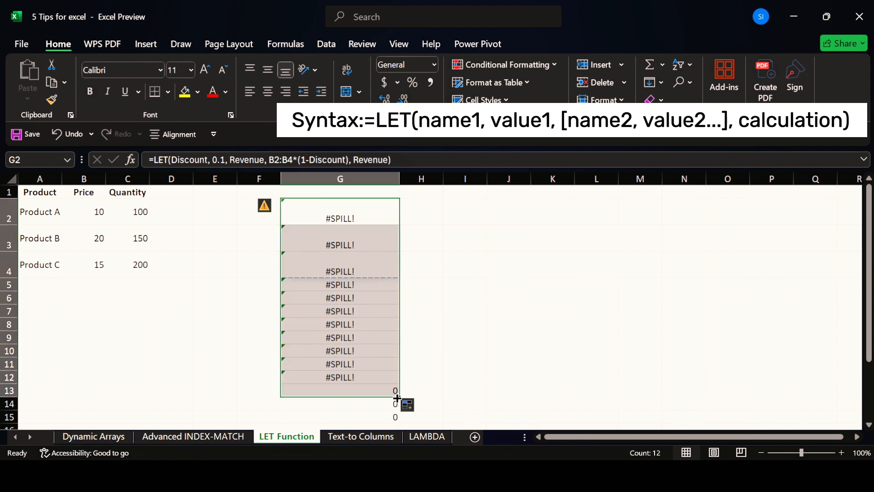